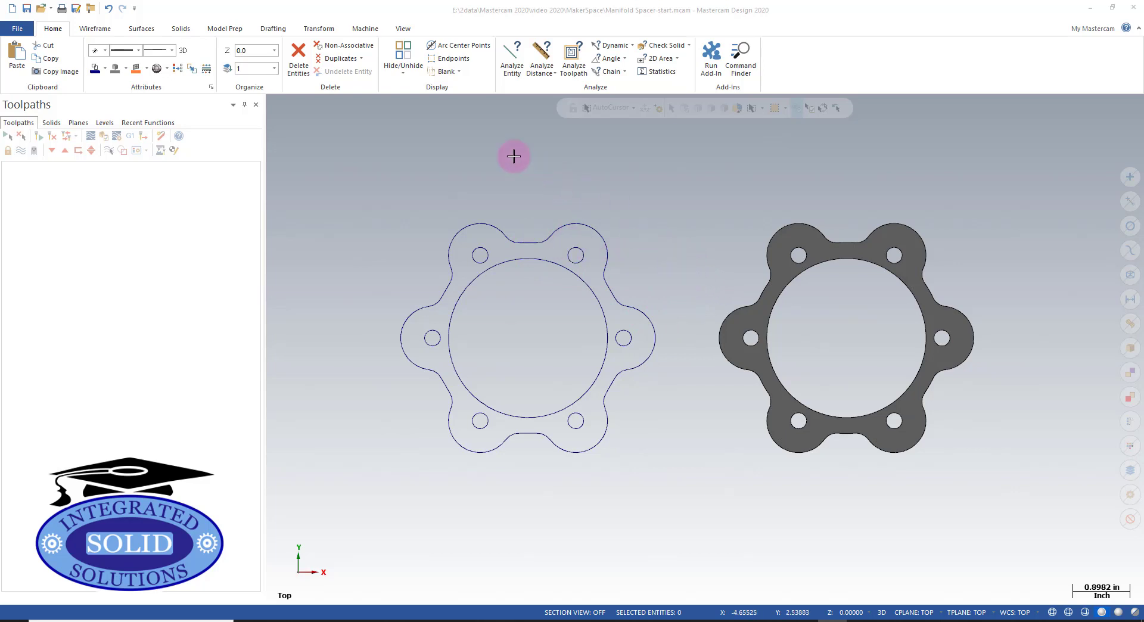
Add a machine group using the default mill machine definition.
click(356, 32)
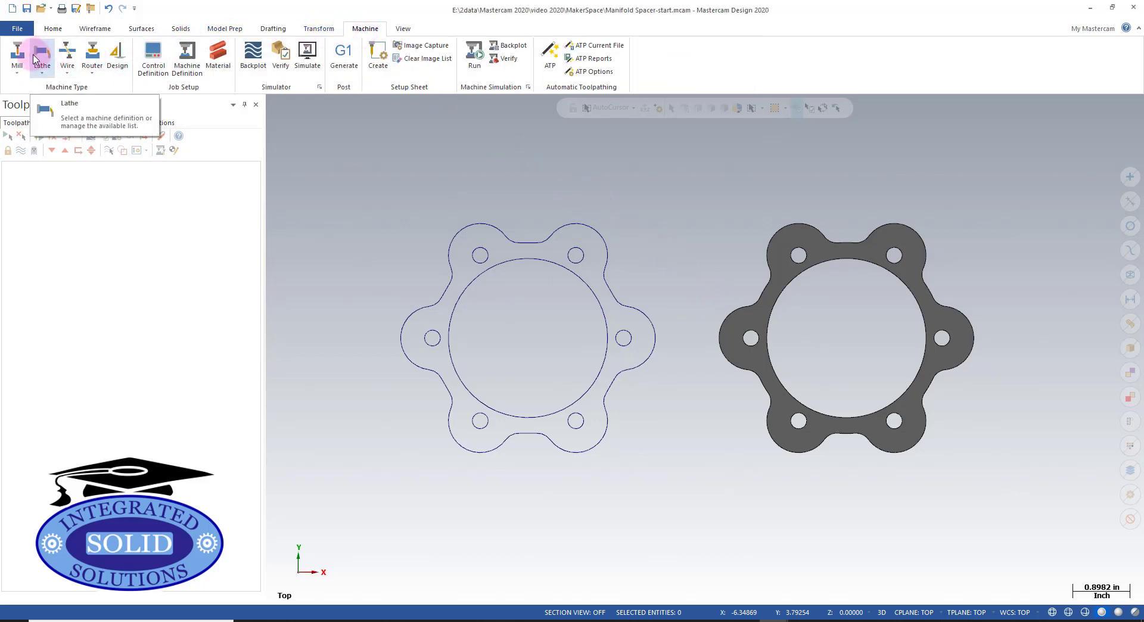
click(19, 68)
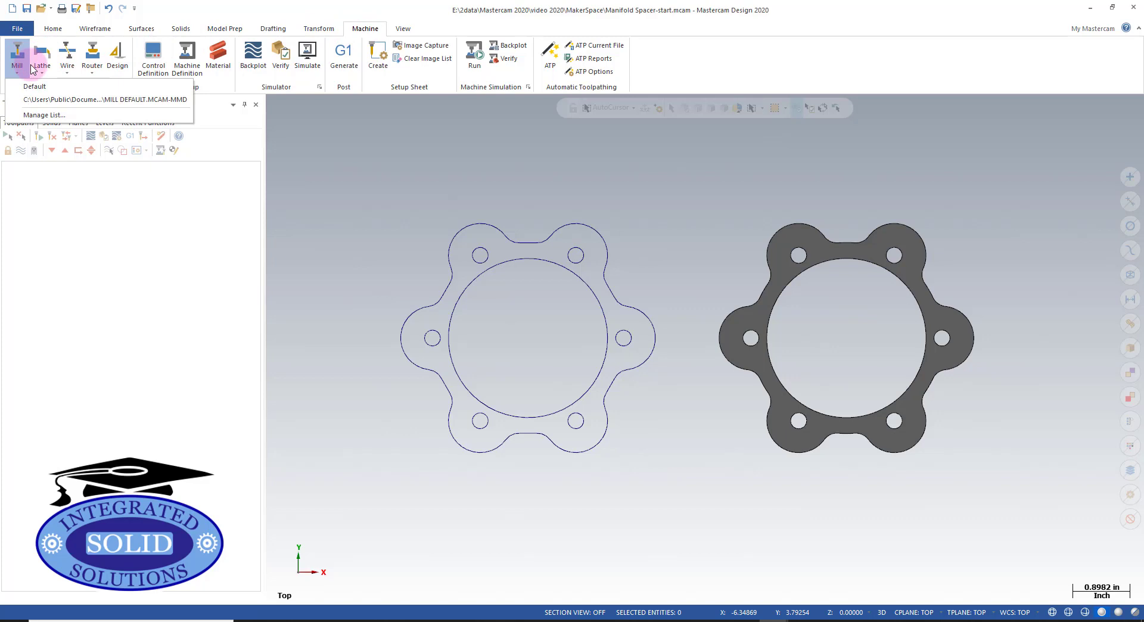
click(44, 88)
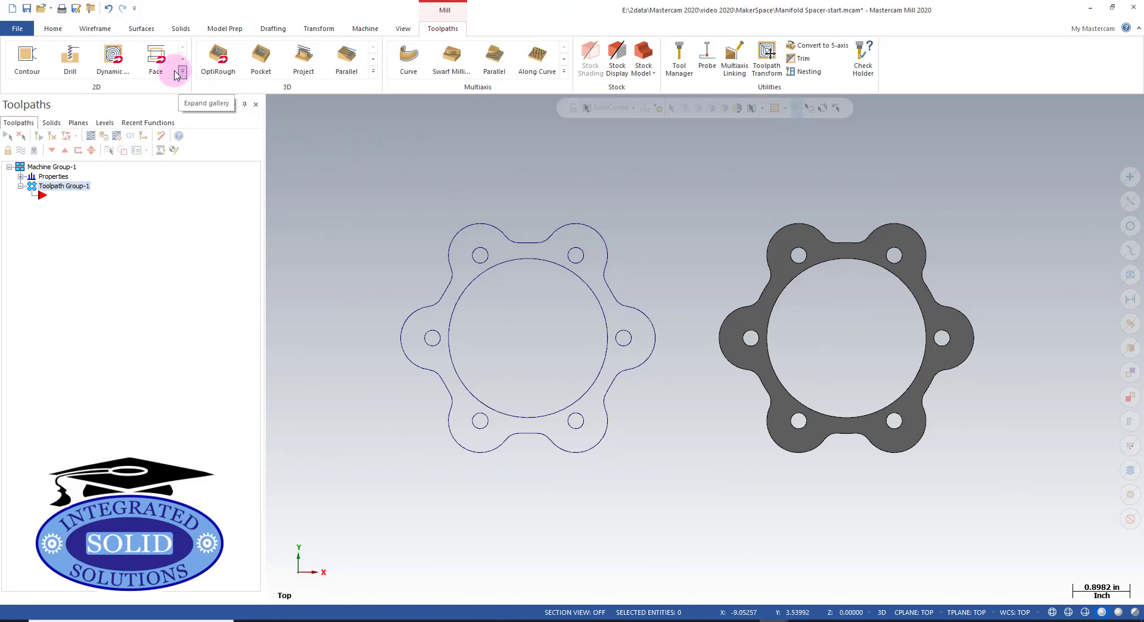
Start a Face toolpath and chain the wireframe part's outer profile in Cplane mode, with the chain direction reversed.
click(157, 63)
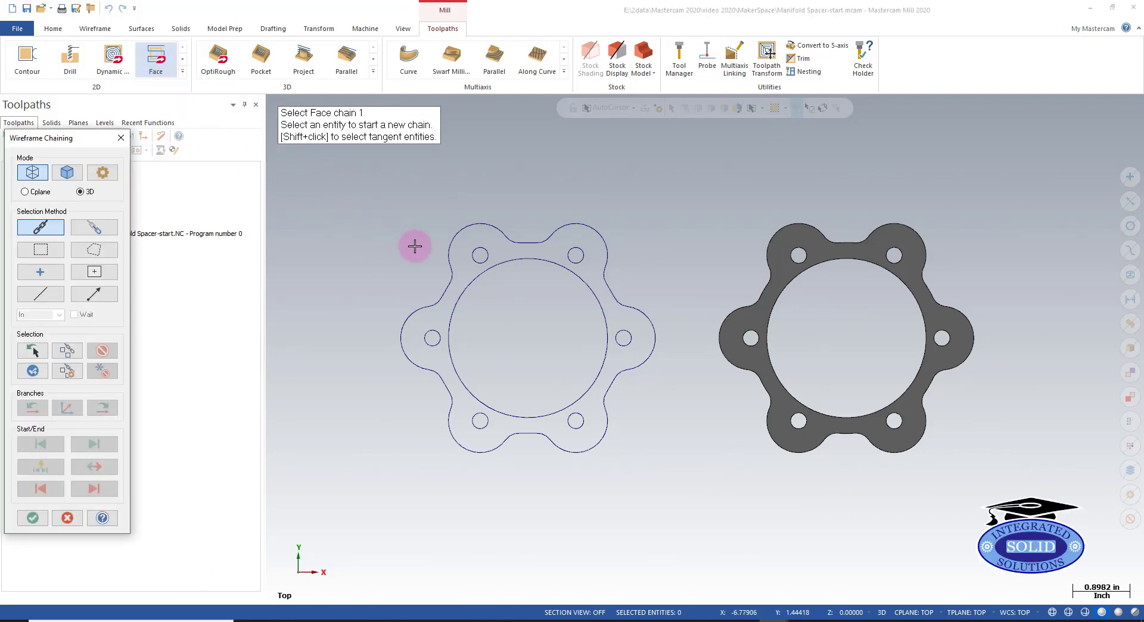
drag(62, 138, 202, 157)
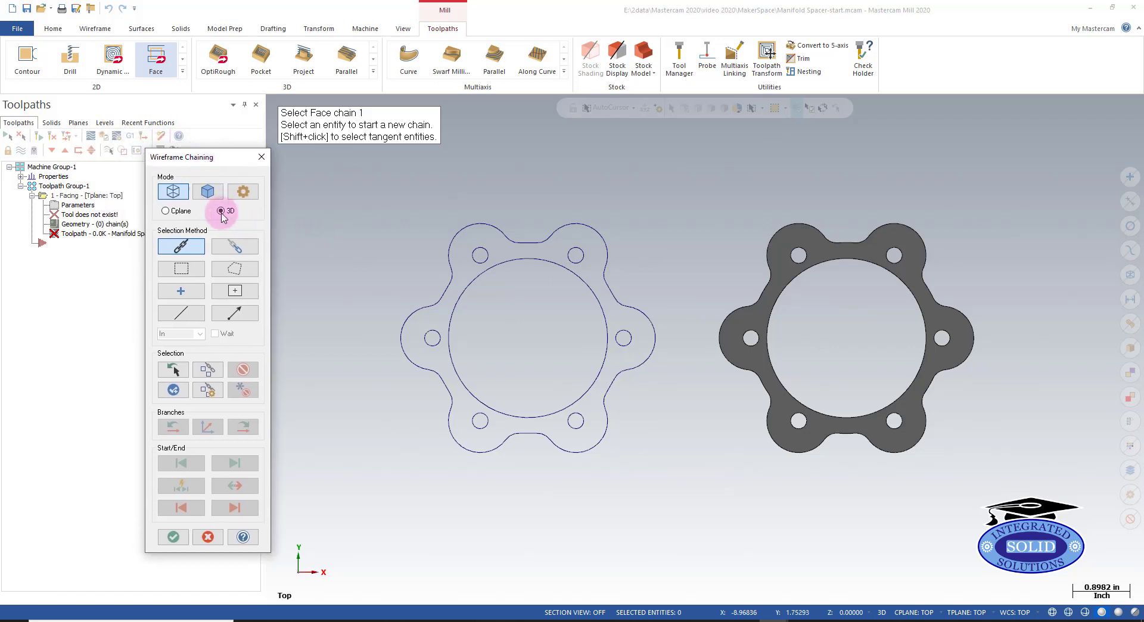
click(167, 211)
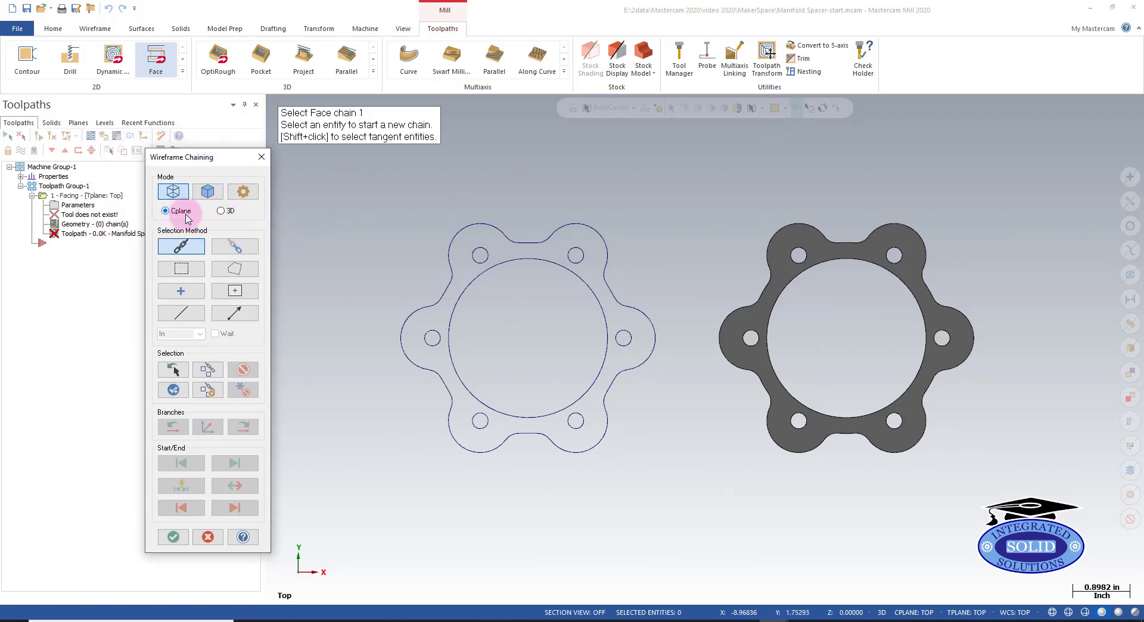
click(520, 243)
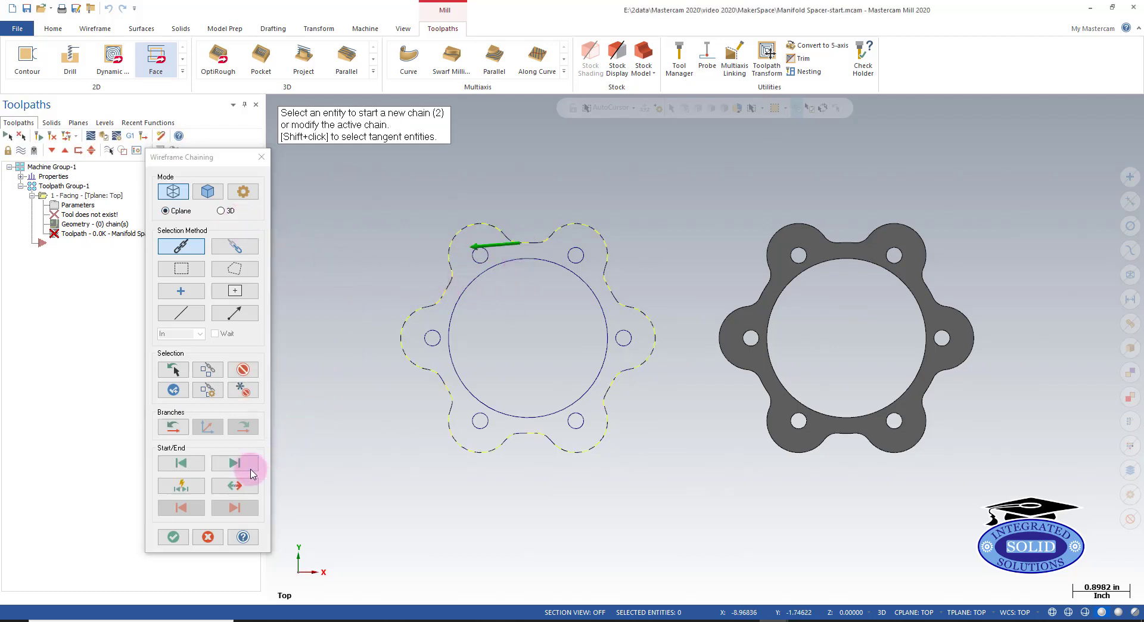
click(235, 485)
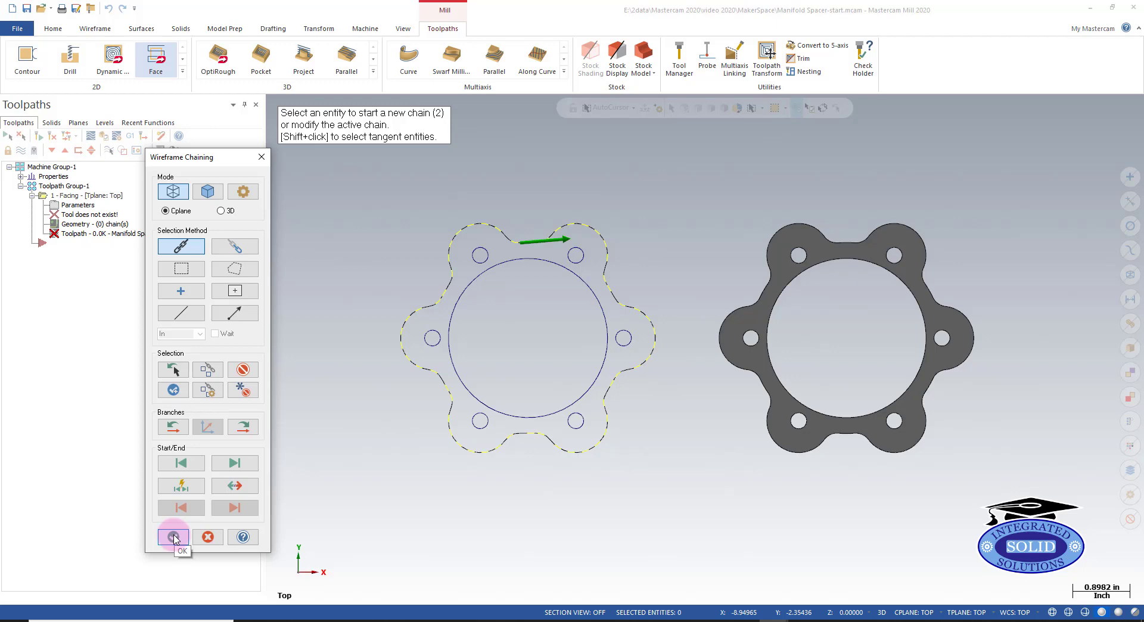
click(173, 537)
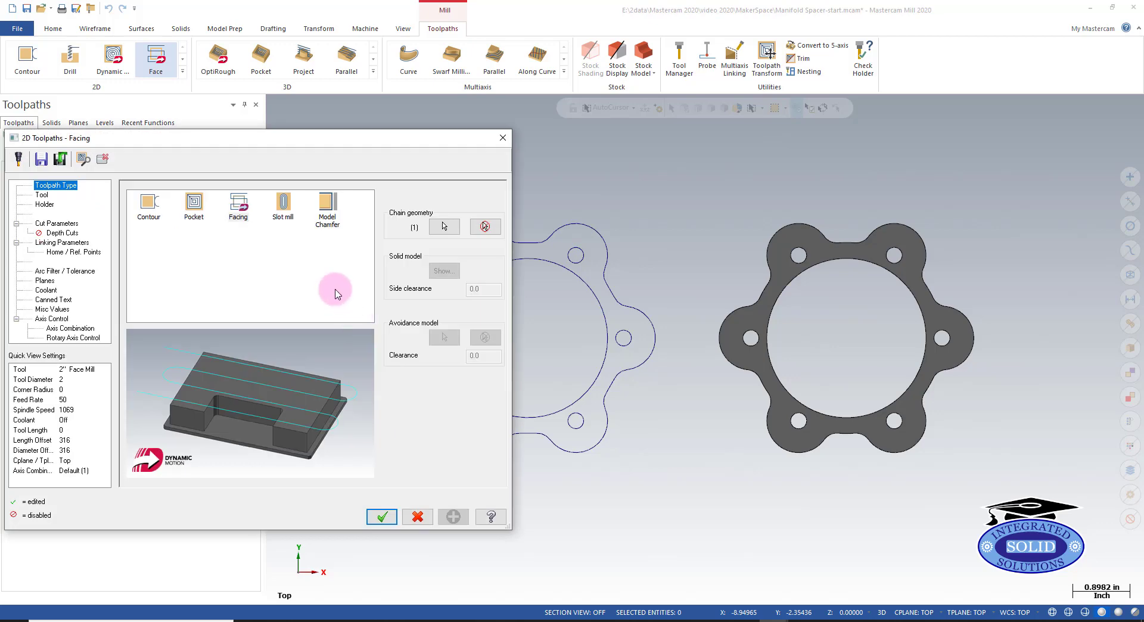
Choose the 2 inch flat endmill from the Mill_Inch tool library for the facing operation.
click(42, 195)
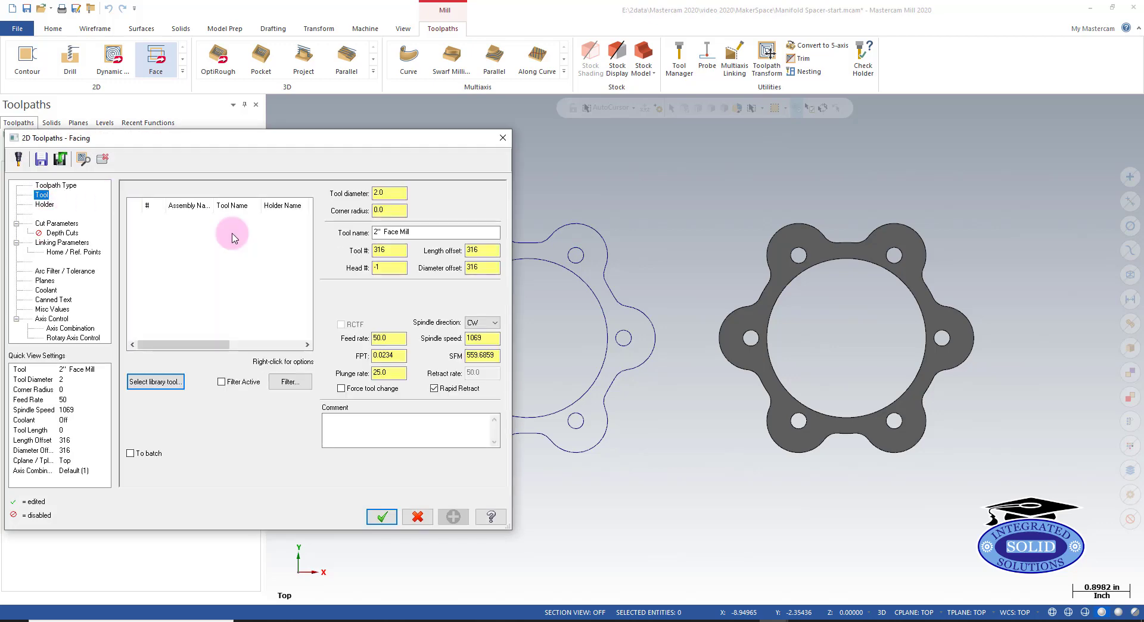
click(157, 382)
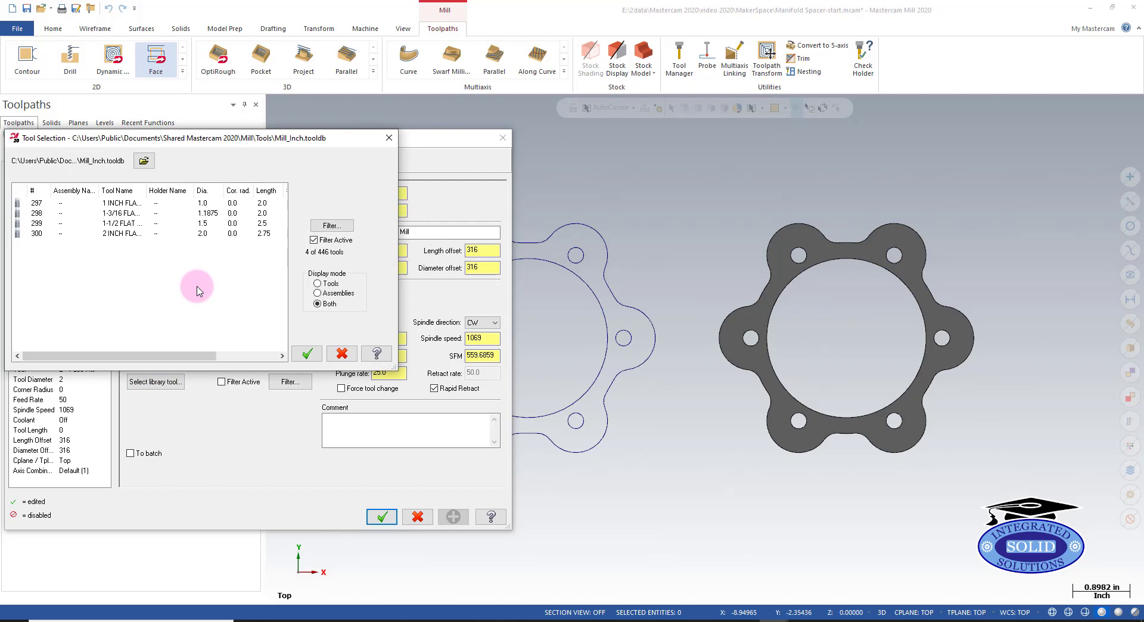
click(115, 236)
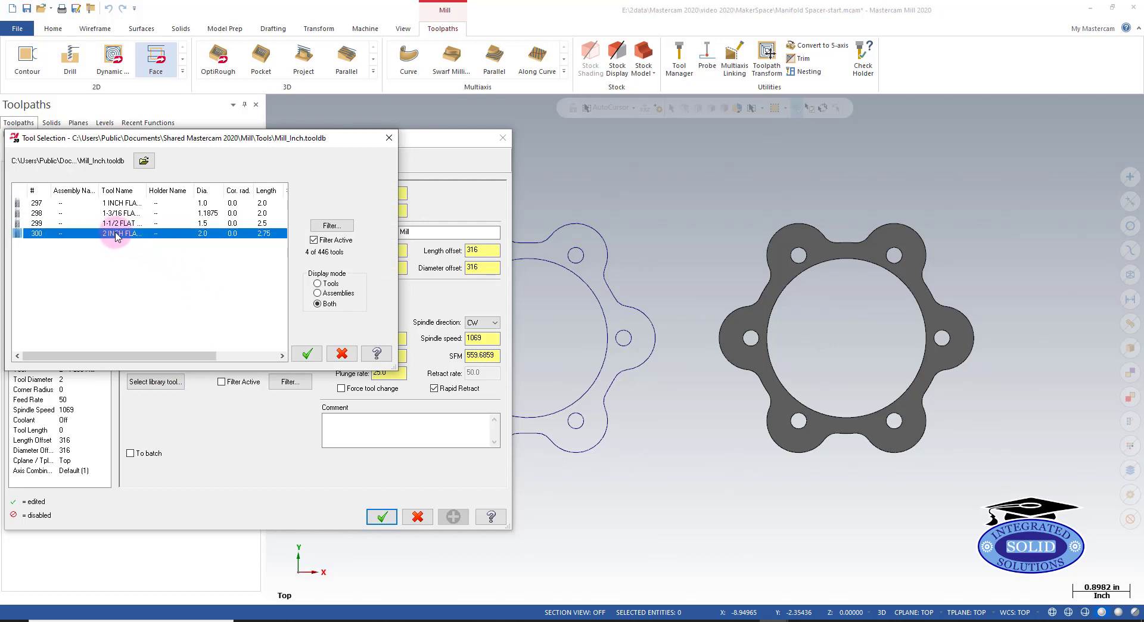
click(307, 355)
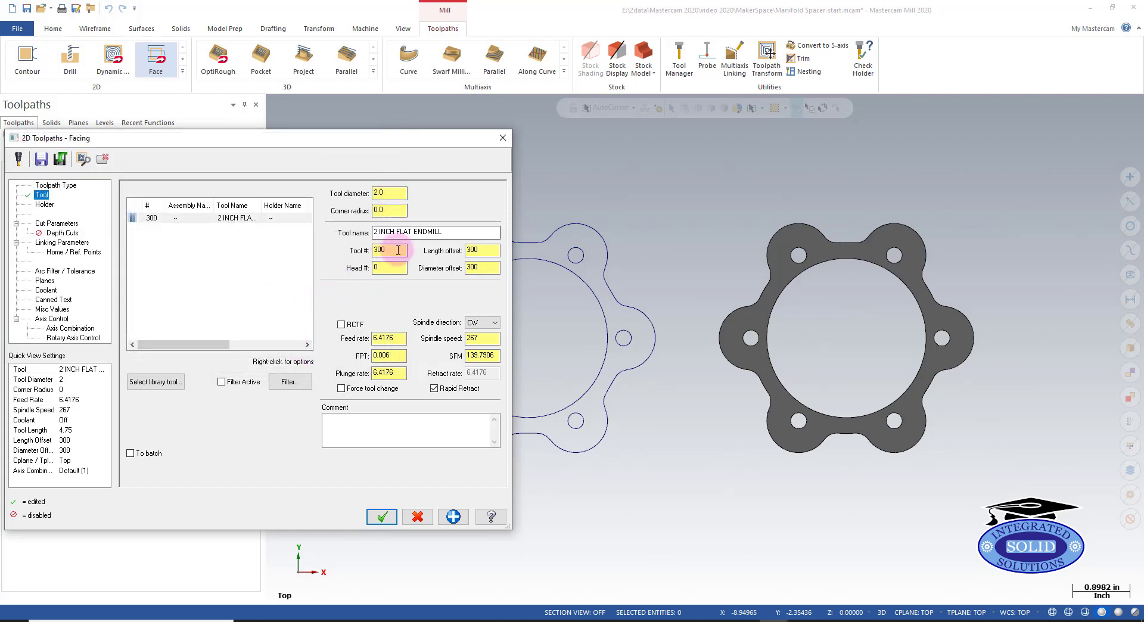
Set the endmill's tool number to 1 and enter the comment "facing" for the operation.
double_click(379, 250)
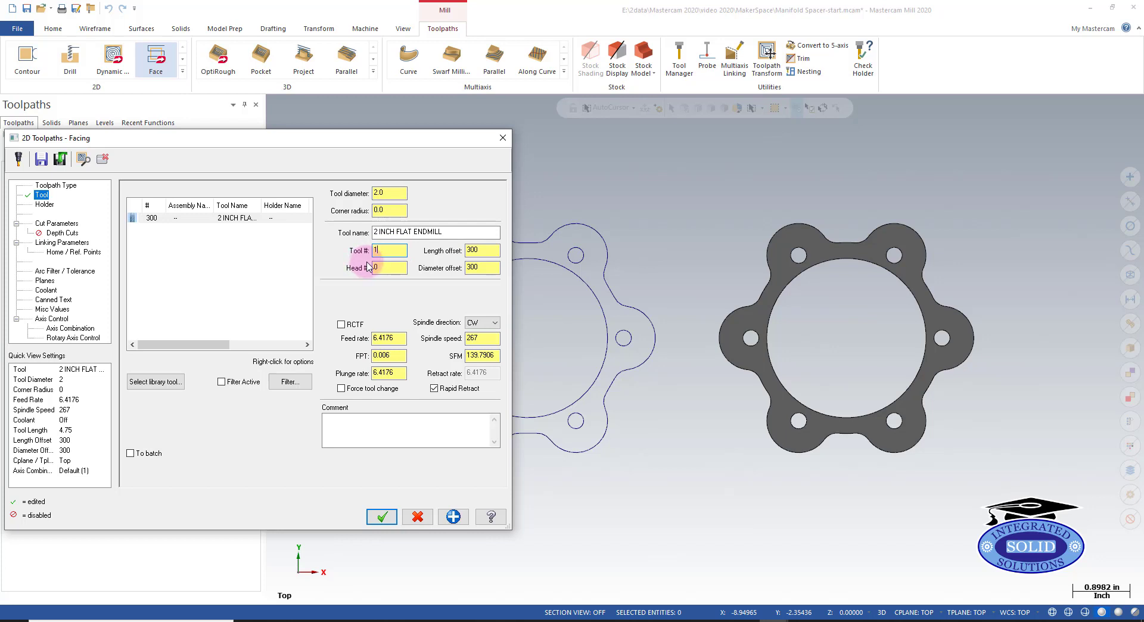
text(1)
key(Tab)
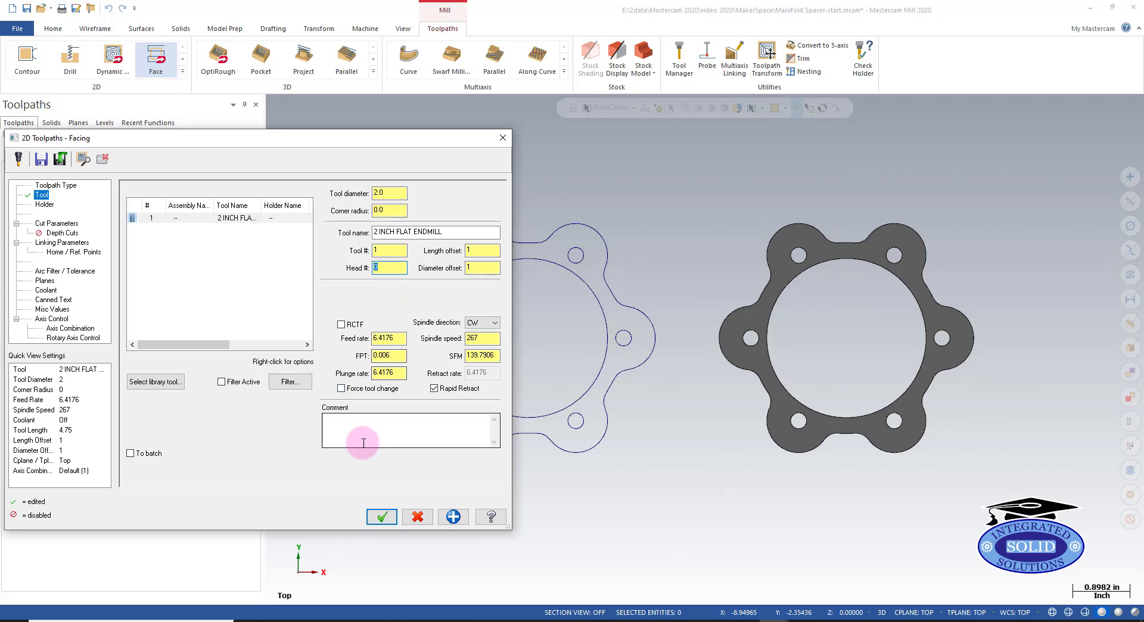
click(371, 424)
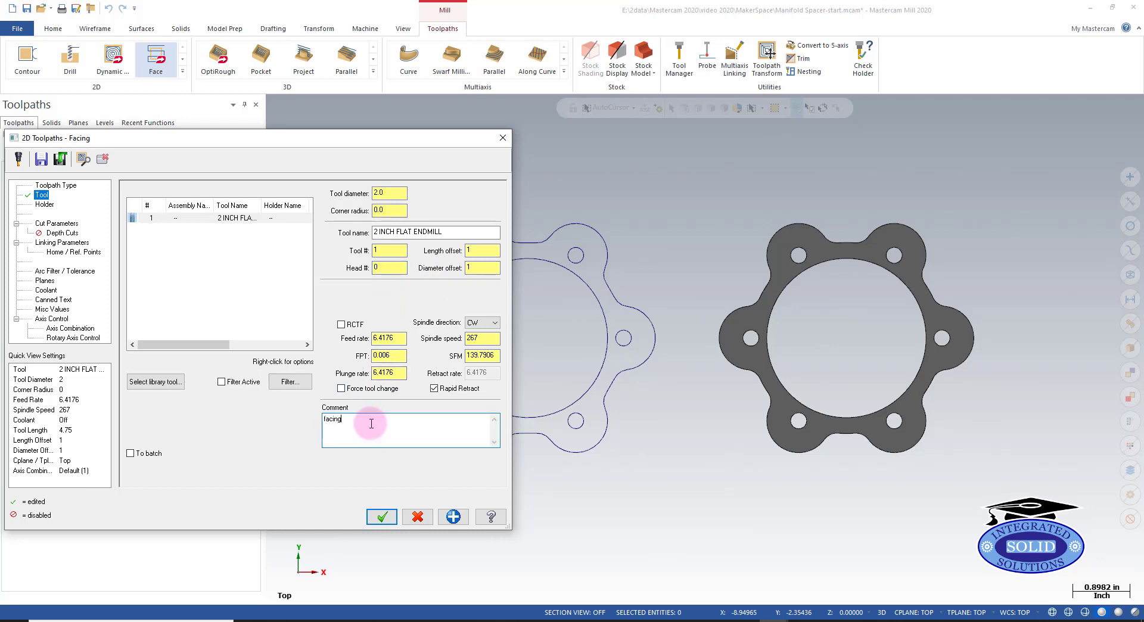
Assign holder B2C3-0032 to the facing tool.
click(47, 207)
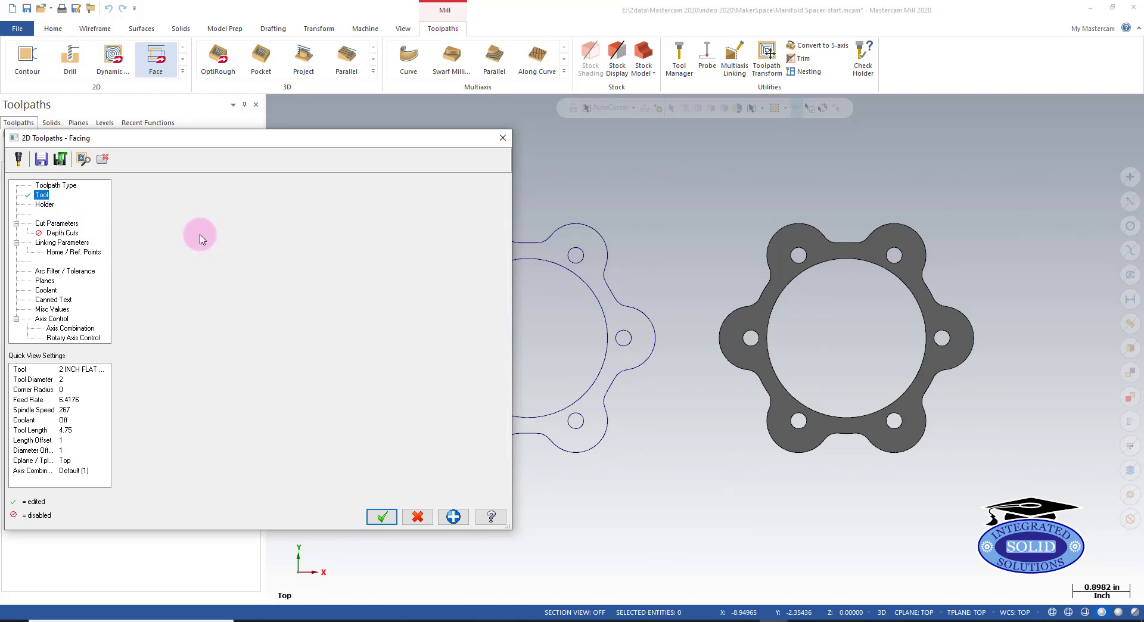
click(43, 204)
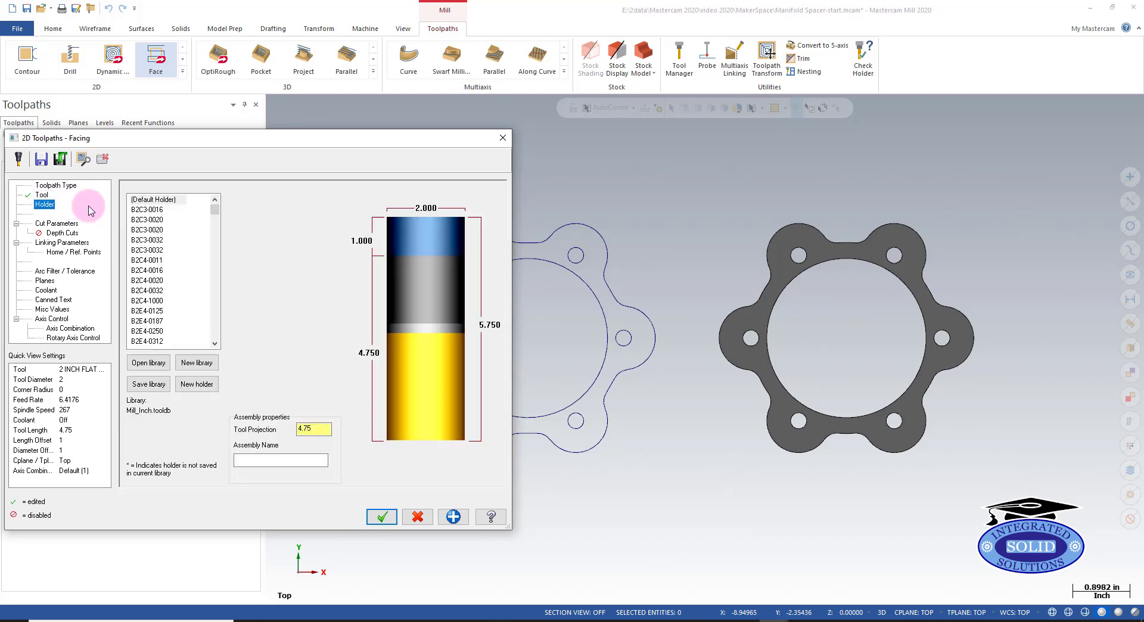
click(147, 300)
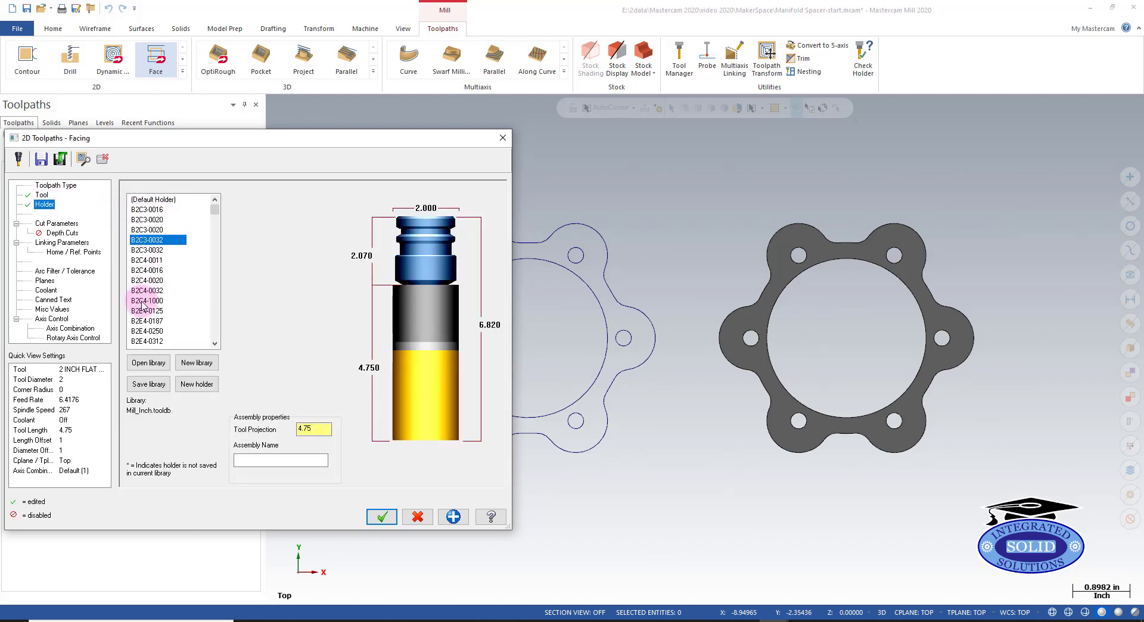
Set the facing cut style to Dynamic and the stock to leave on floors to 0.
click(52, 225)
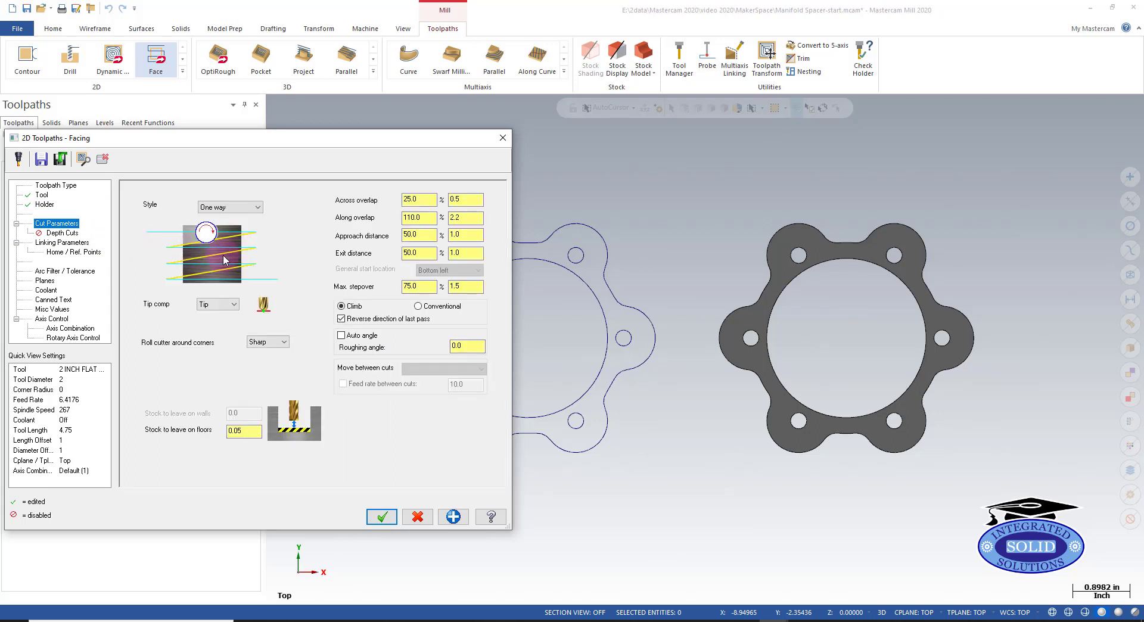
click(256, 208)
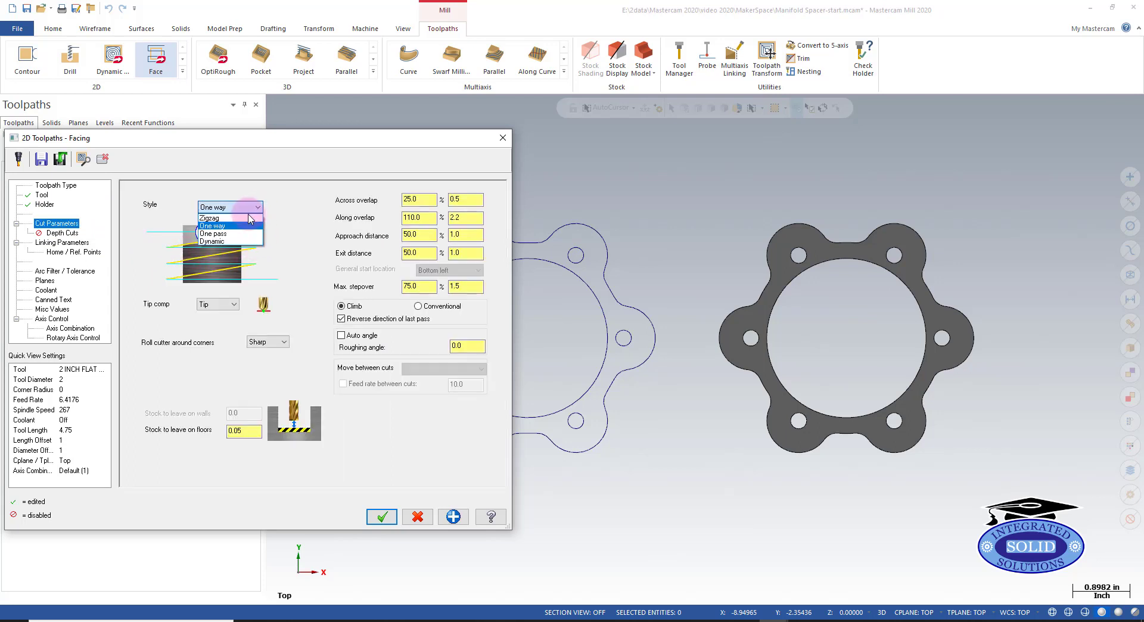
click(240, 241)
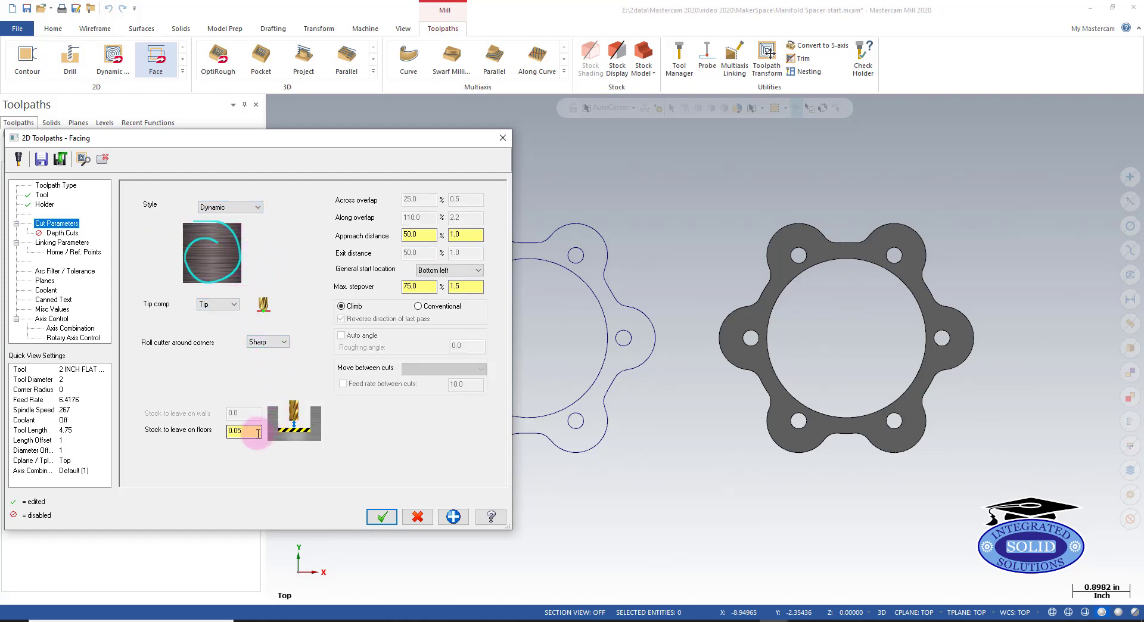
drag(249, 431, 209, 429)
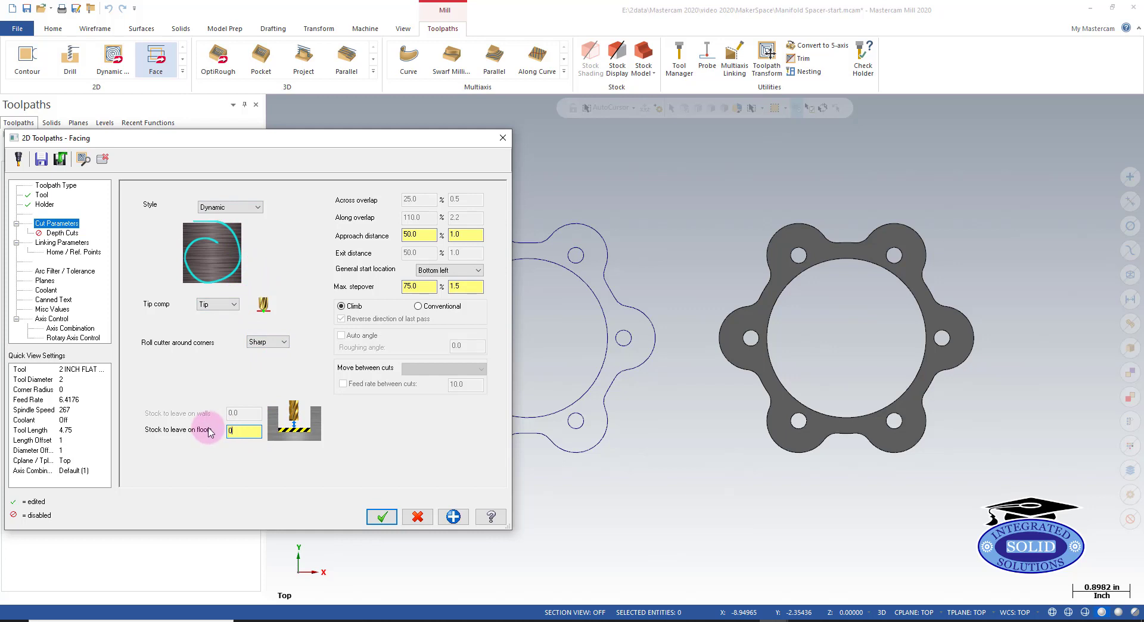
text(0)
key(Tab)
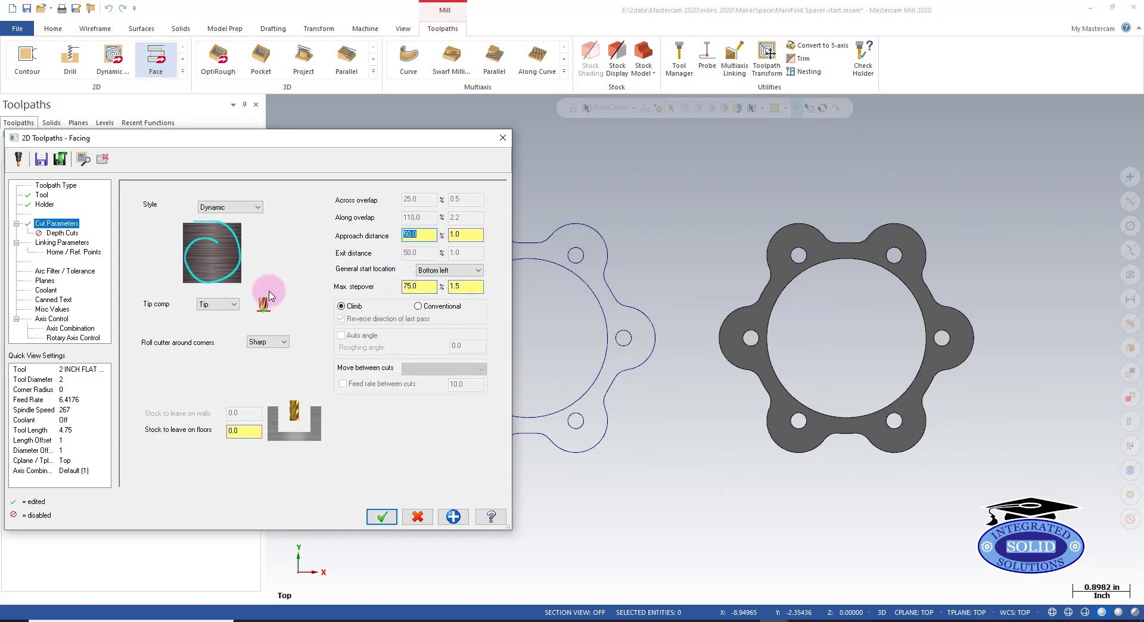
Set the absolute top of stock to 0.05 in the linking parameters, view the coolant settings, and generate the facing toolpath.
click(70, 243)
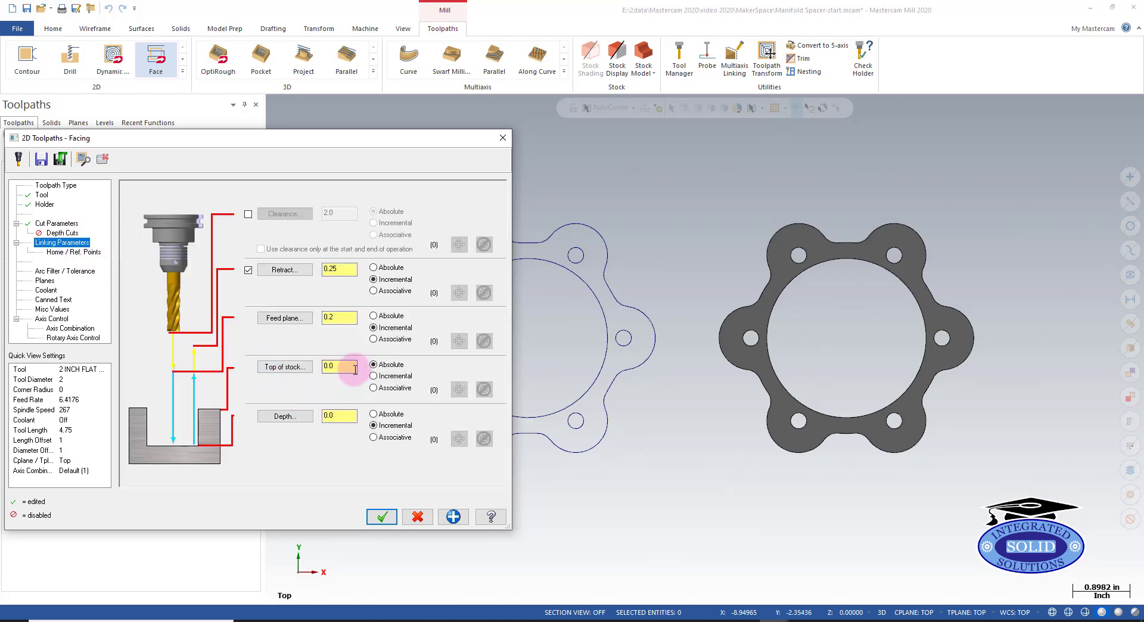
double_click(355, 370)
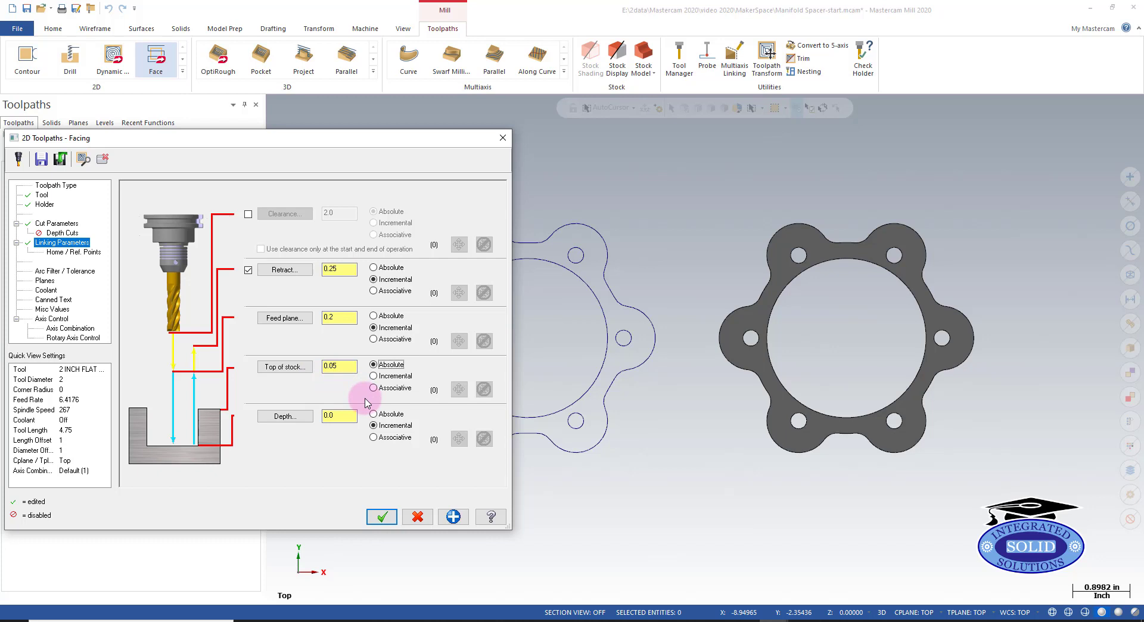
click(351, 417)
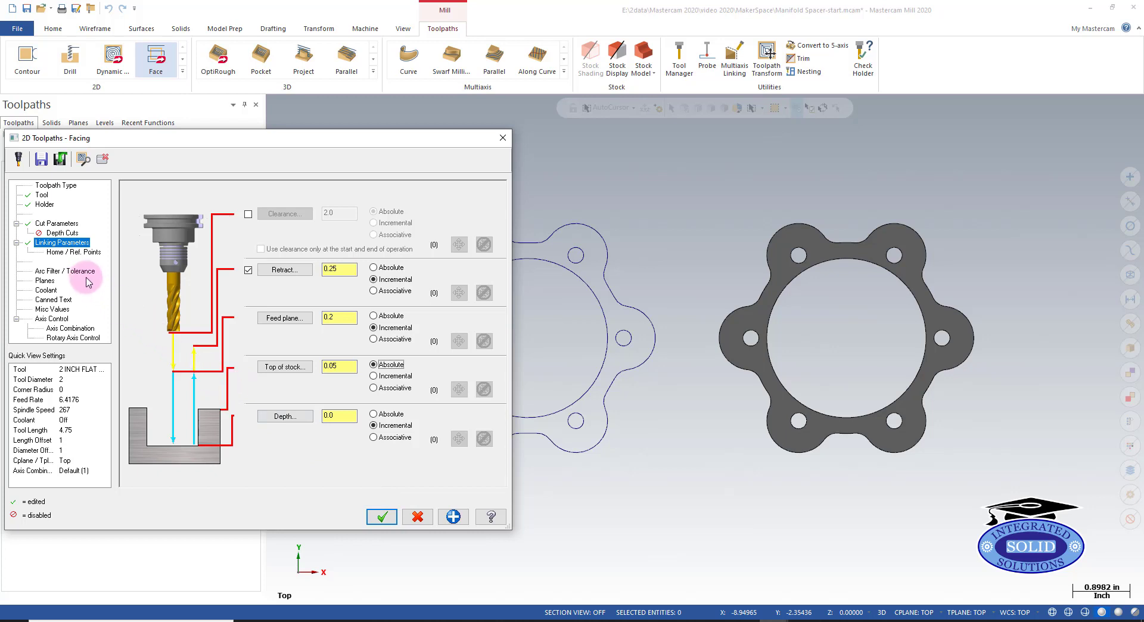
click(48, 290)
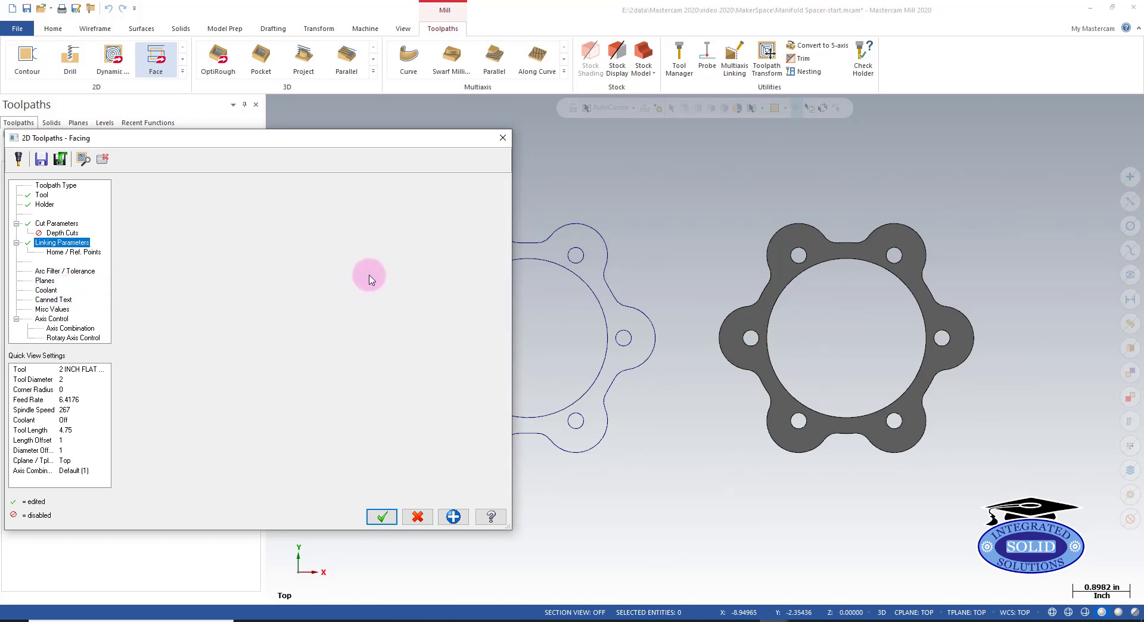
click(381, 516)
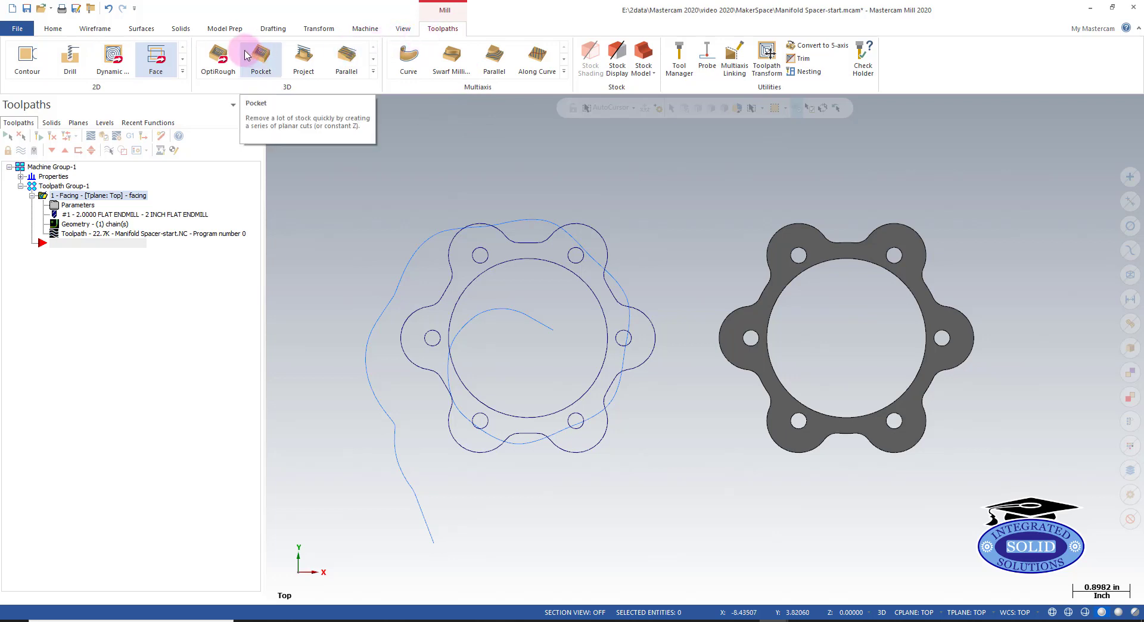
Create a second facing operation from the outer edge loop of the solid model's top face, with the chain direction reversed.
click(166, 66)
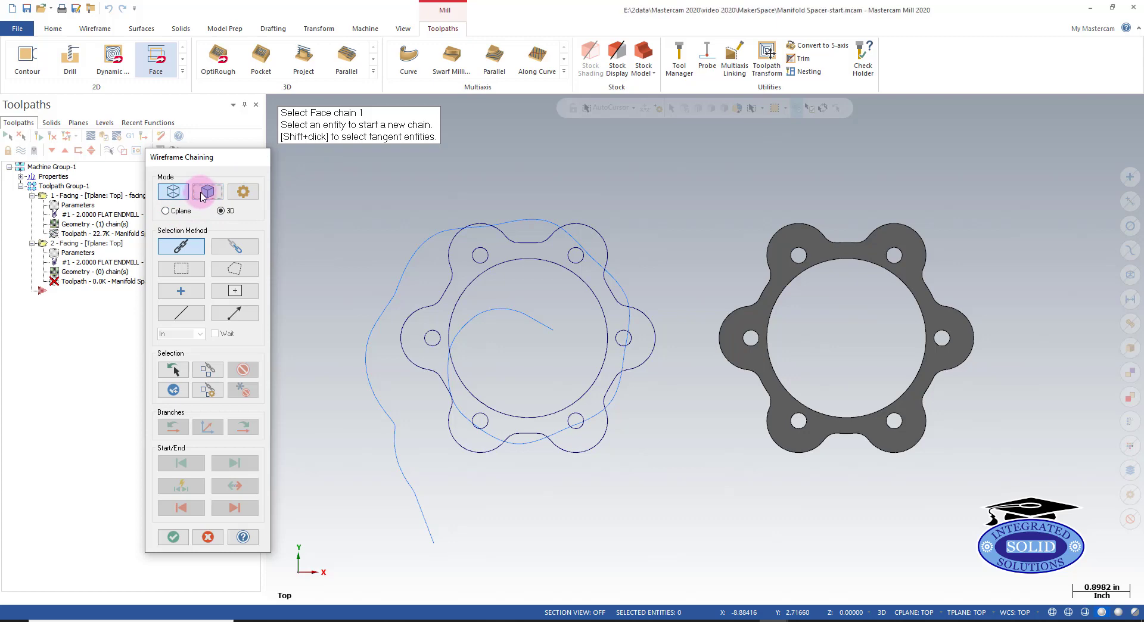
click(206, 192)
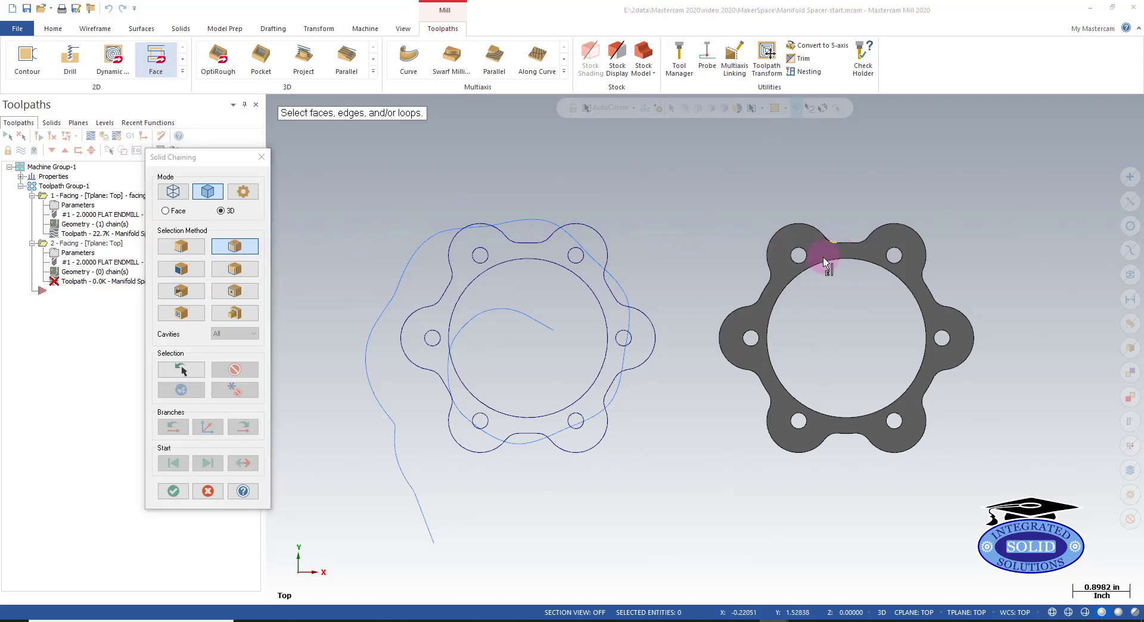
click(799, 286)
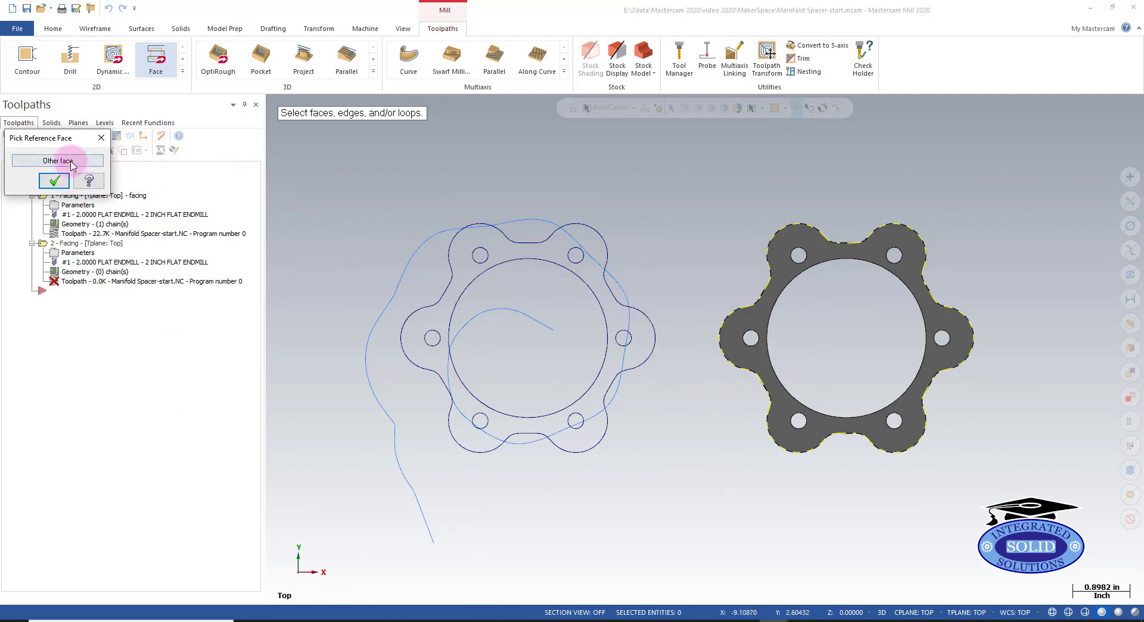
drag(80, 138, 228, 160)
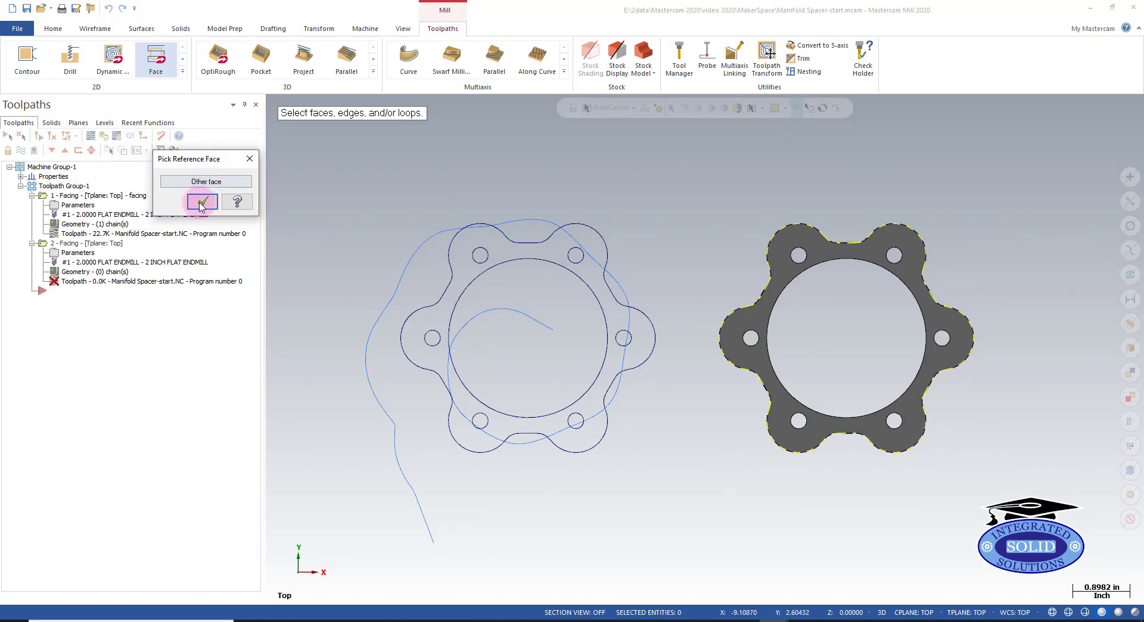
click(202, 203)
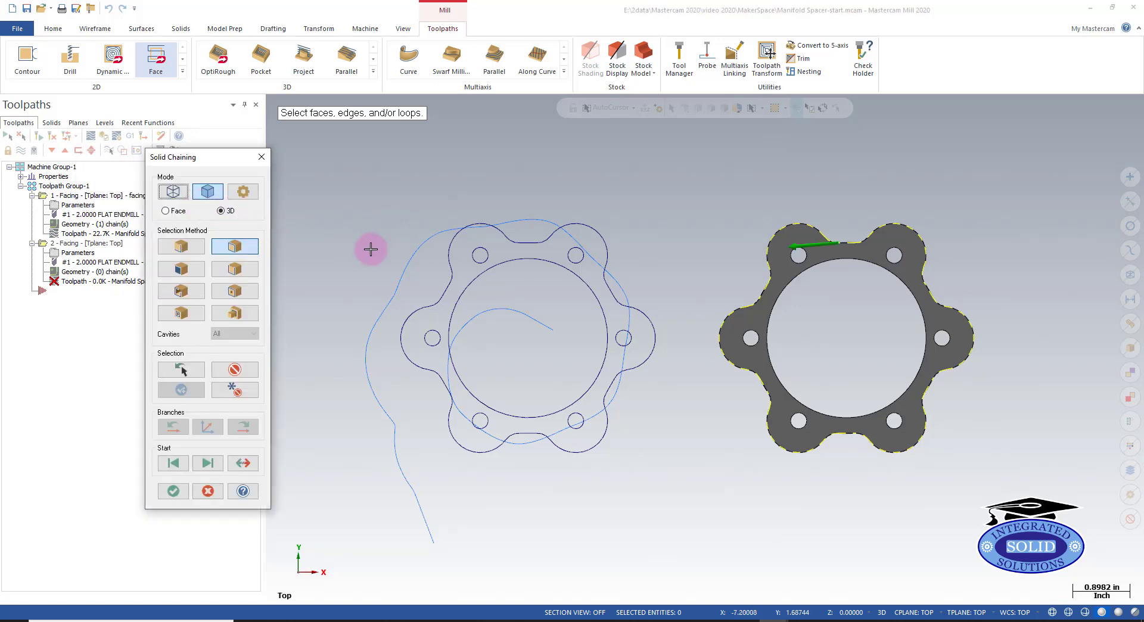
click(241, 465)
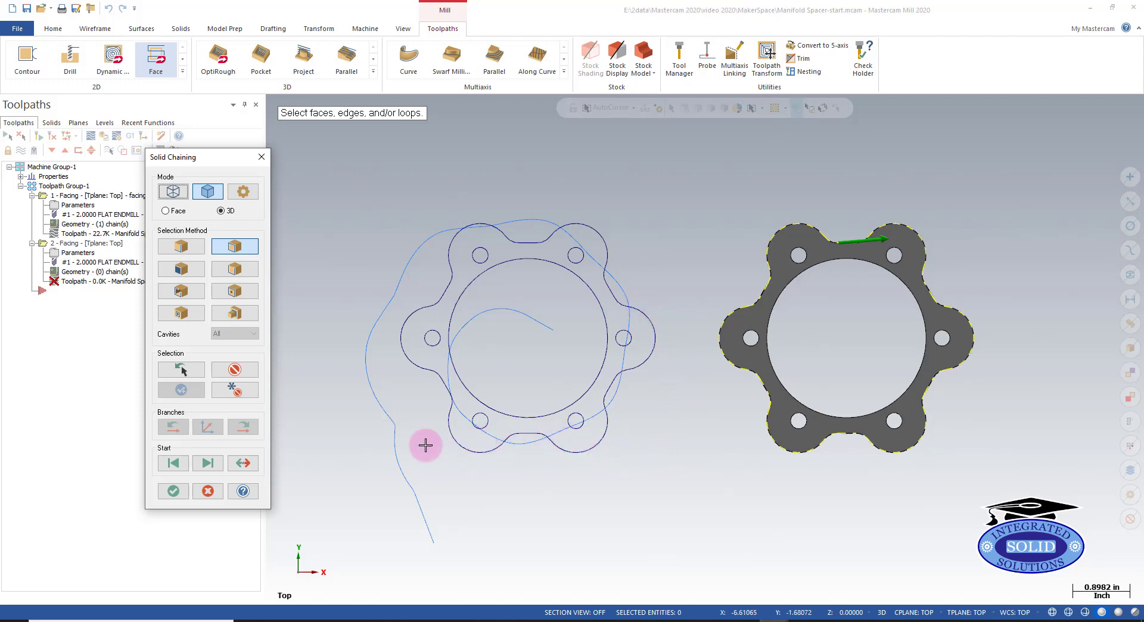
click(173, 490)
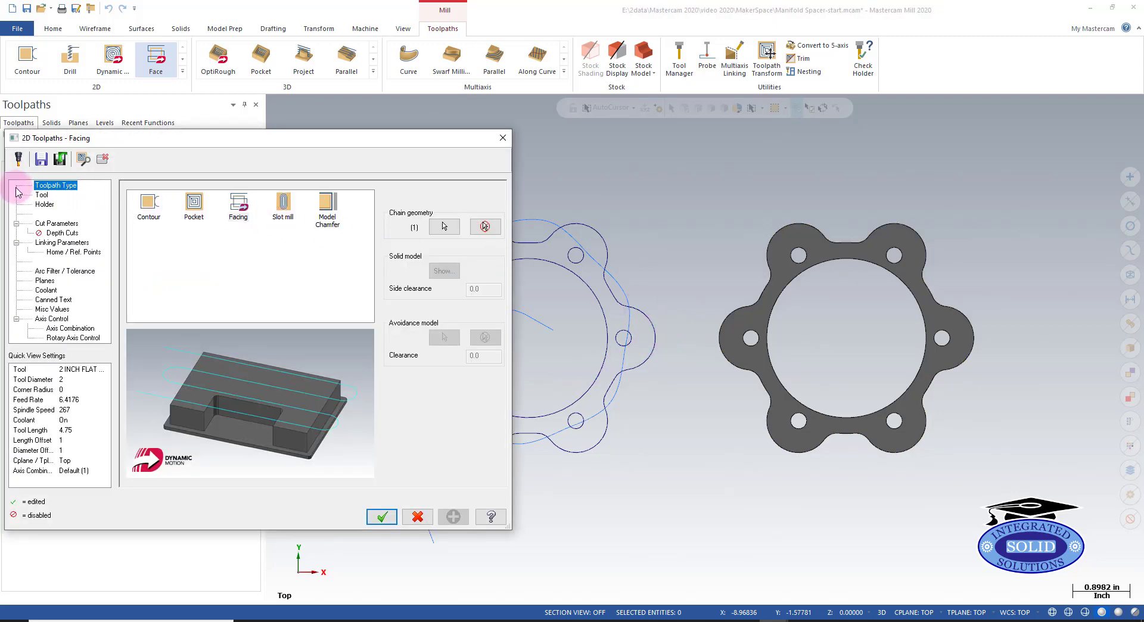
Use the existing 2 inch flat endmill, review the linking parameters and coolant settings, and generate the second facing toolpath.
click(47, 202)
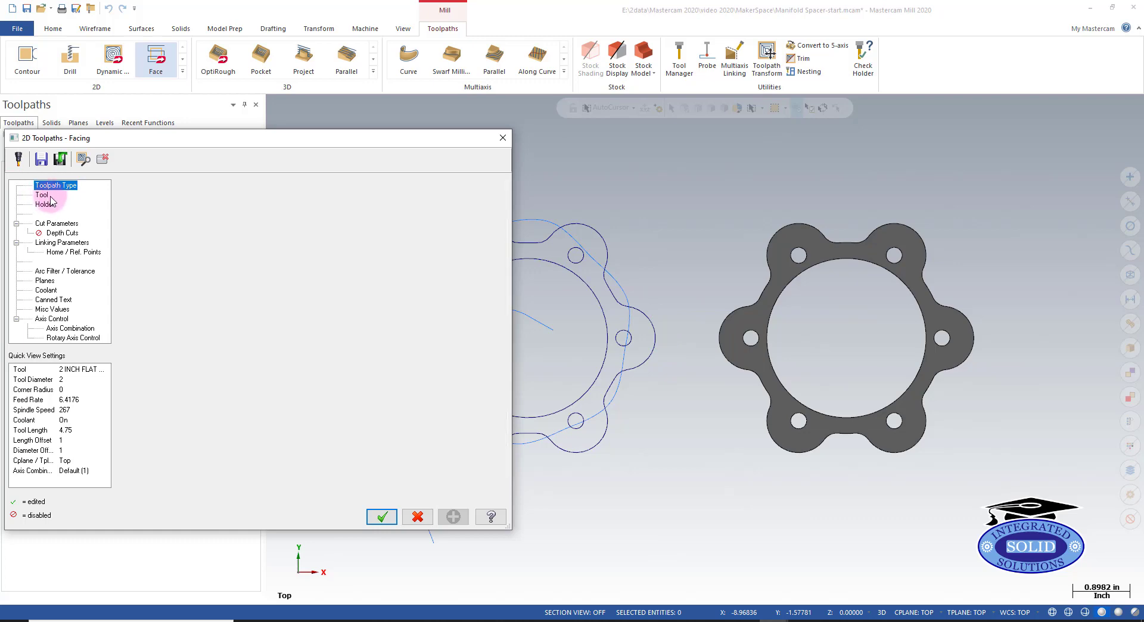
click(196, 219)
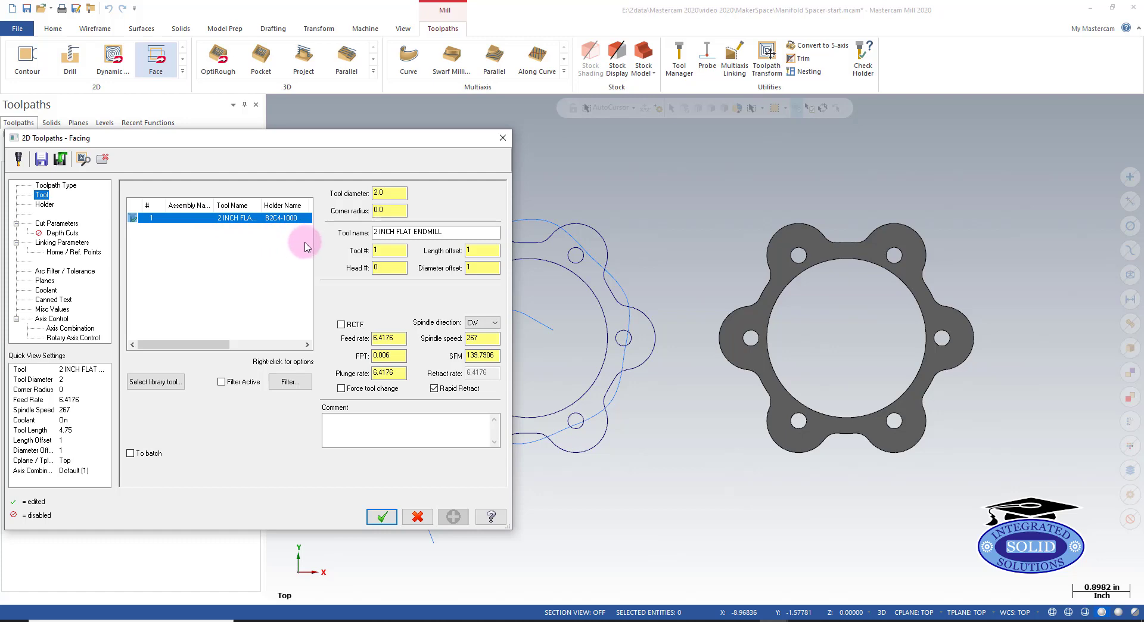
click(62, 243)
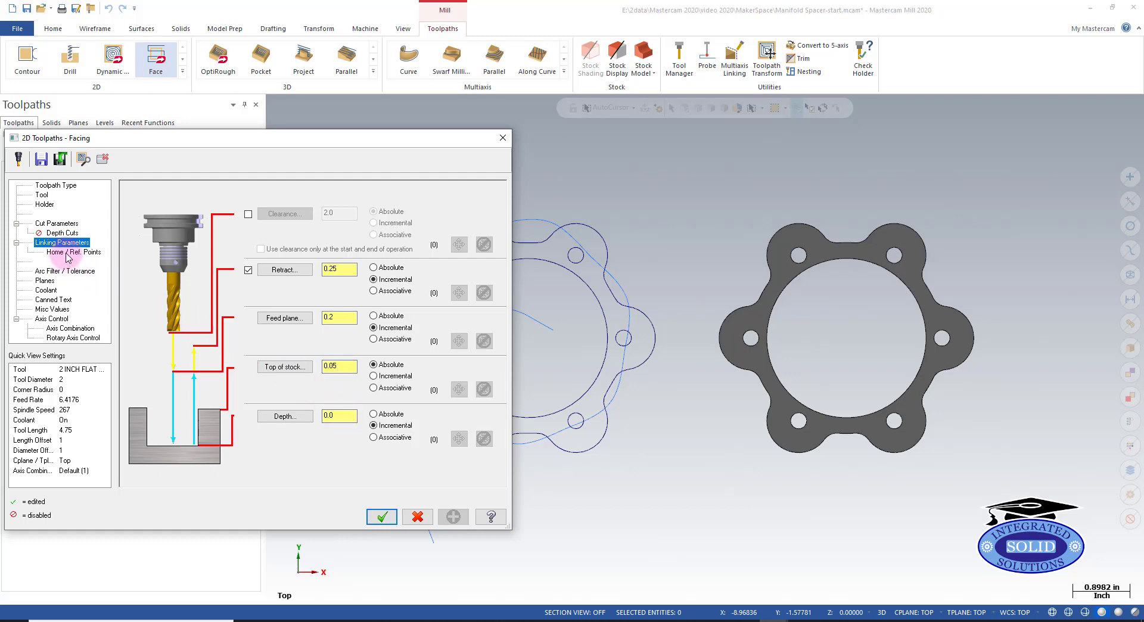
click(82, 290)
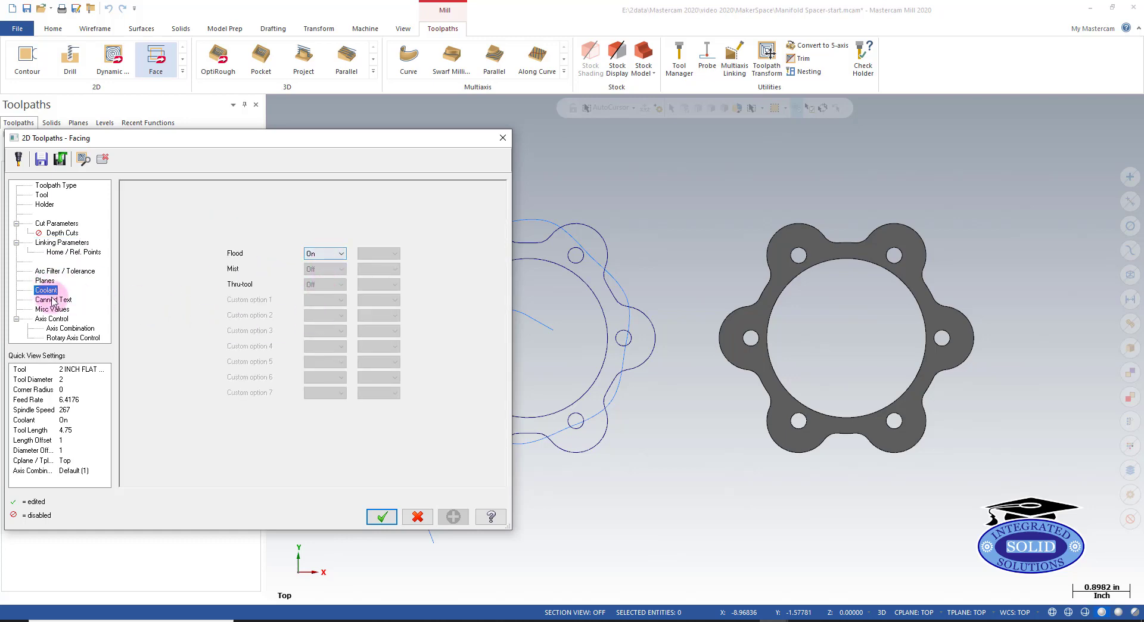
click(379, 516)
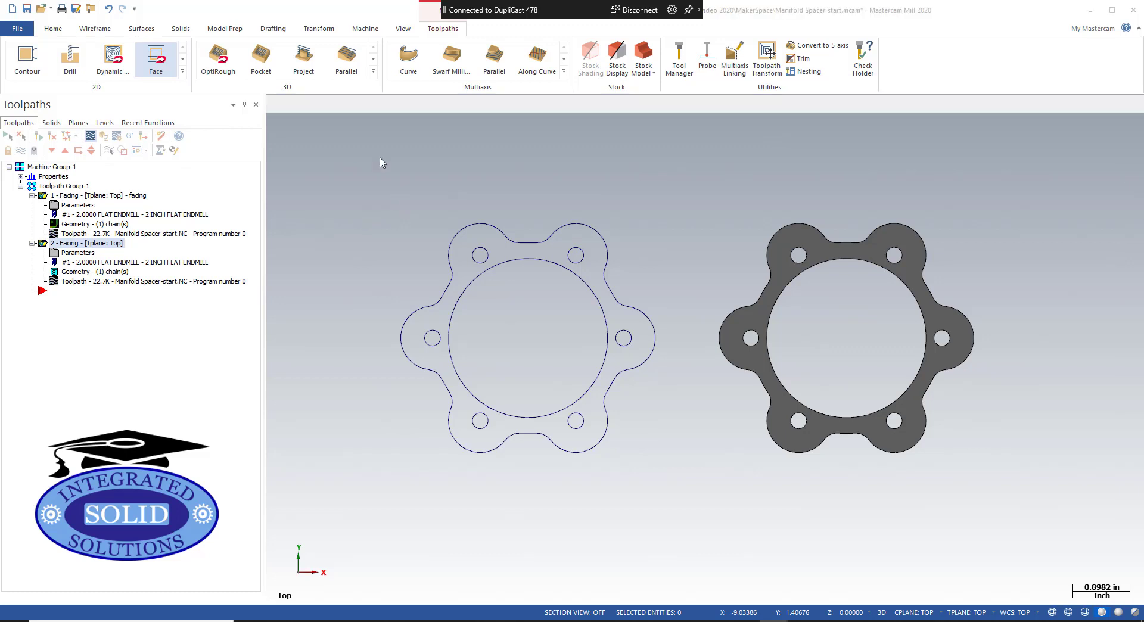
Play the backplot of the solid-based facing toolpath.
click(272, 104)
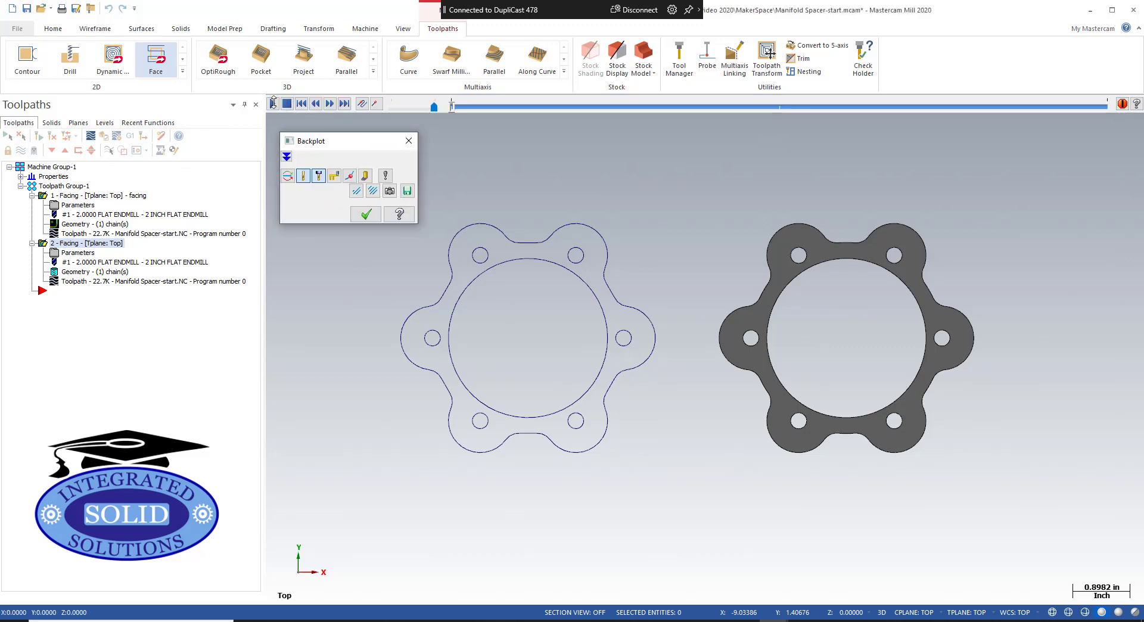